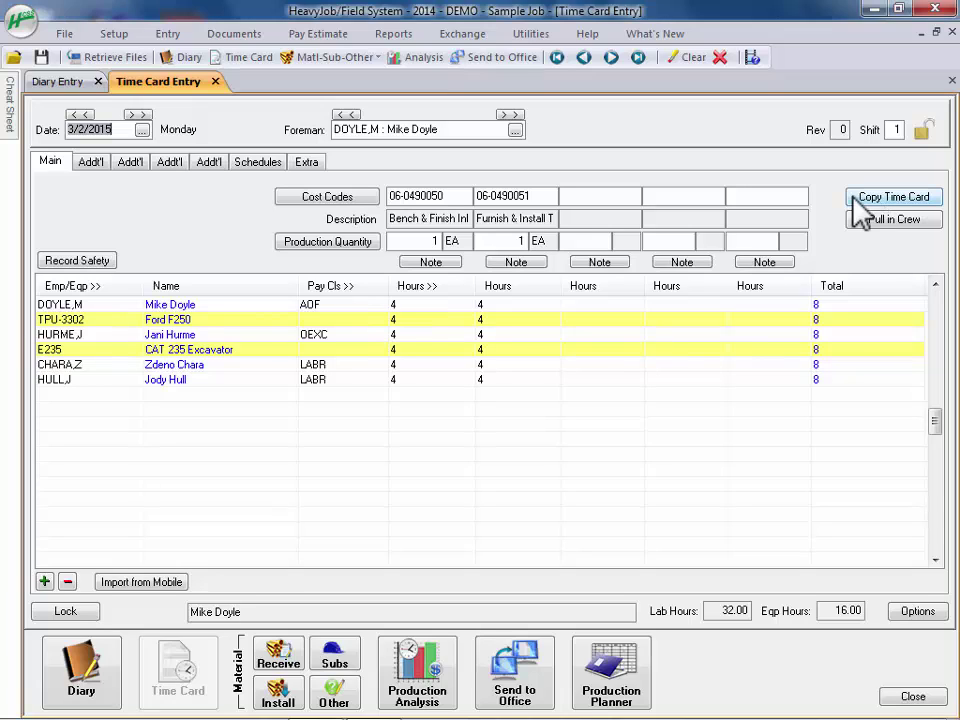
Copy the time card to 3/4/2015 with only its cost codes, and set the production quantity to 1 EA for both codes without recording materials
{"action": "left_click", "coordinate": [853, 196]}
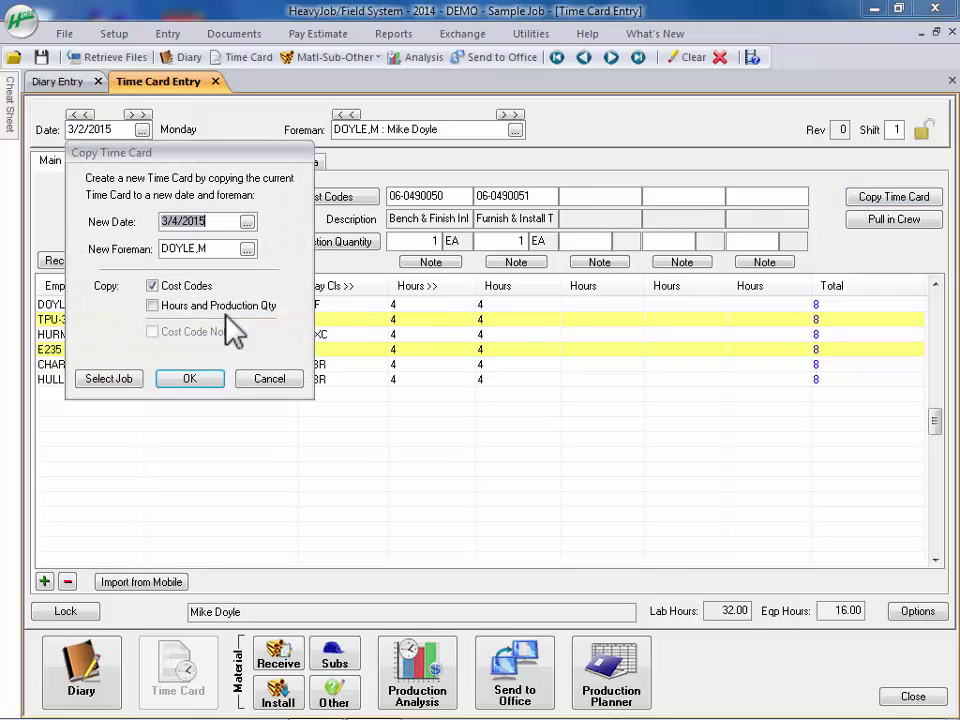
{"action": "left_click", "coordinate": [189, 378]}
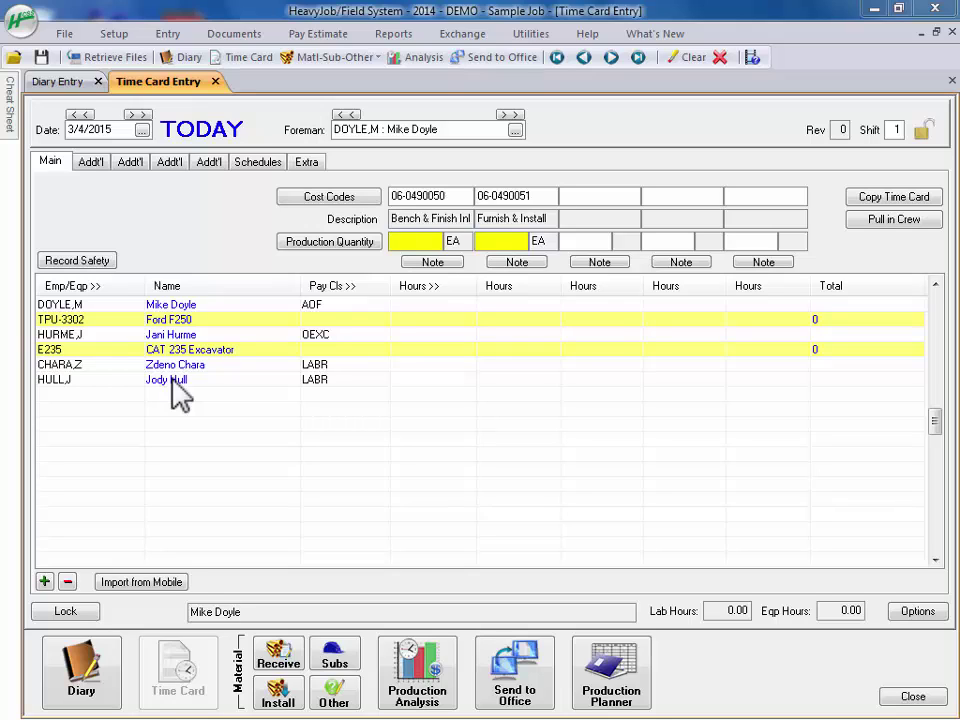
{"action": "left_click", "coordinate": [420, 241]}
{"action": "type", "text": "1"}
{"action": "key", "text": "Tab"}
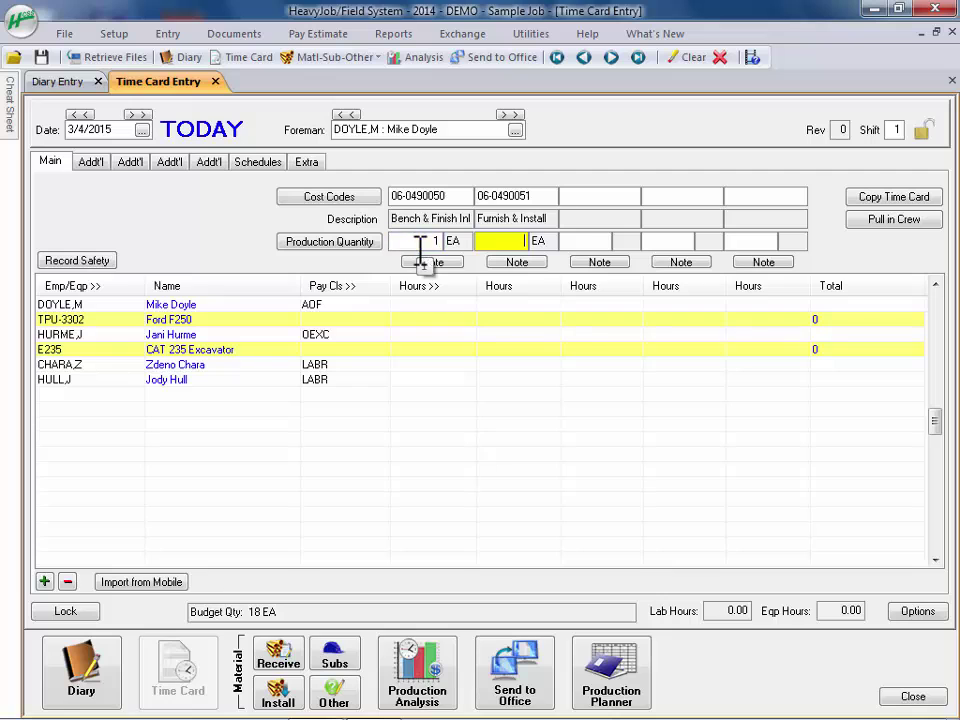
{"action": "type", "text": "1"}
{"action": "key", "text": "Tab"}
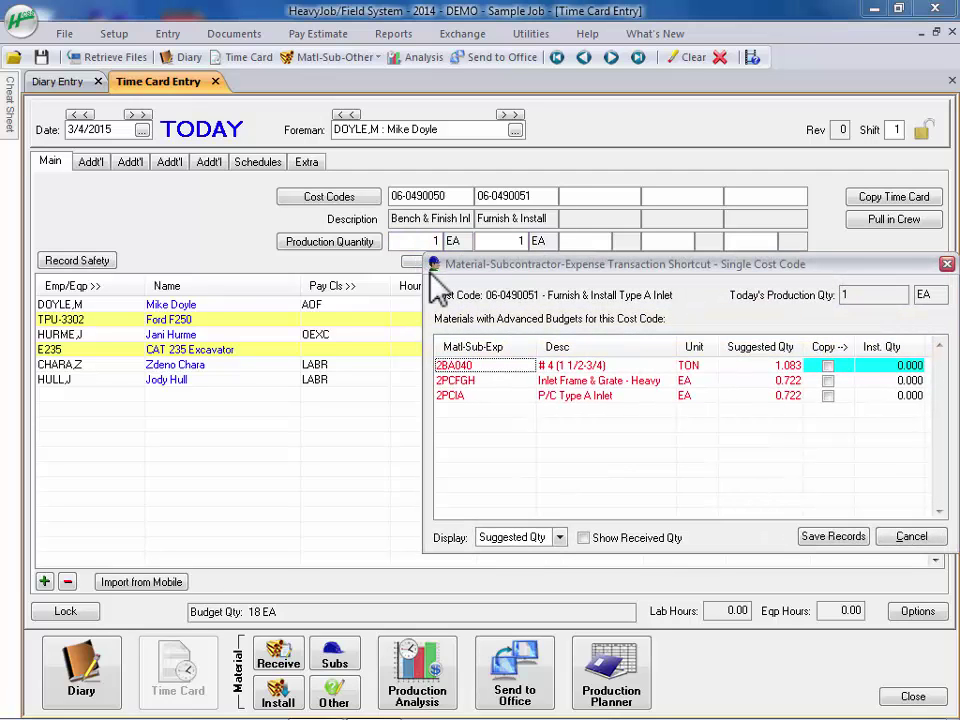
{"action": "left_click", "coordinate": [898, 527]}
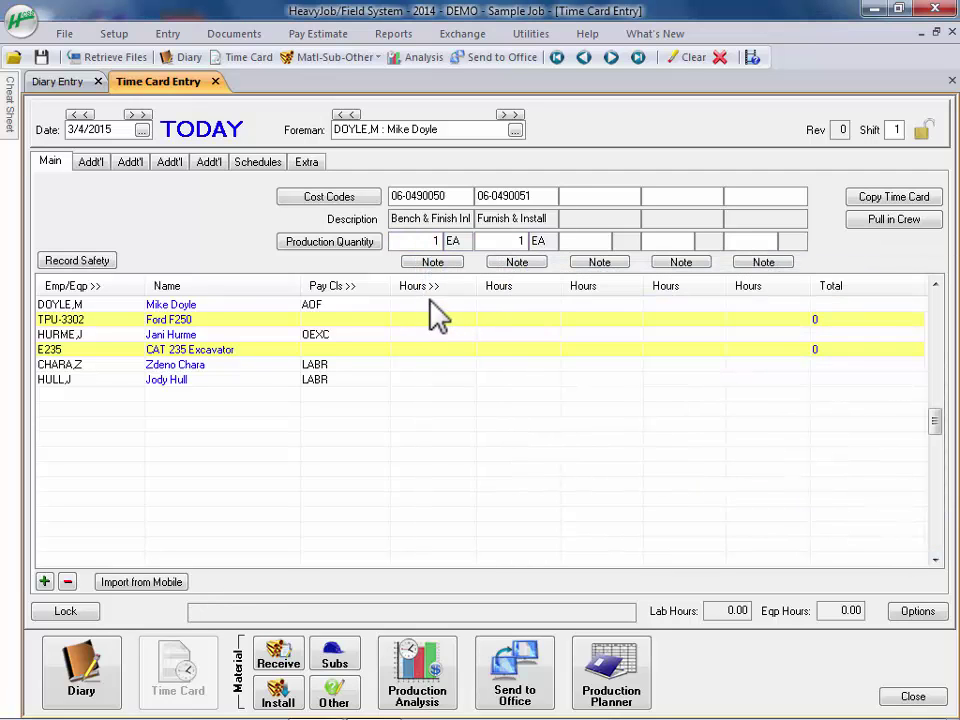
Enter 4 hours under each of the two cost codes and copy them down to every employee and equipment row
{"action": "left_click", "coordinate": [434, 304]}
{"action": "type", "text": "4"}
{"action": "right_click", "coordinate": [435, 298]}
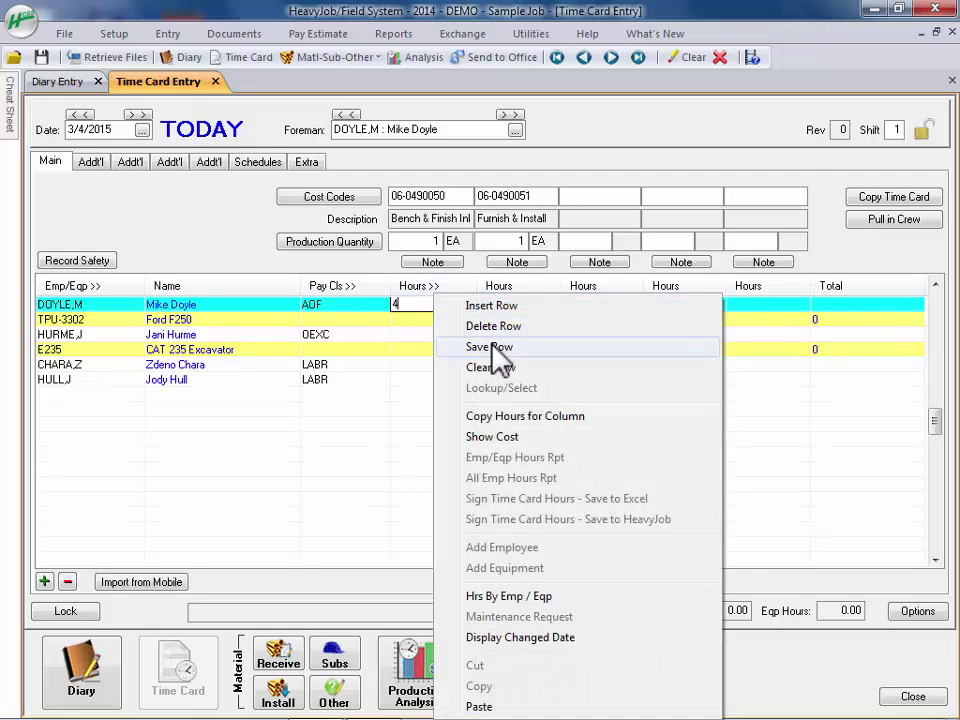
{"action": "left_click", "coordinate": [496, 416]}
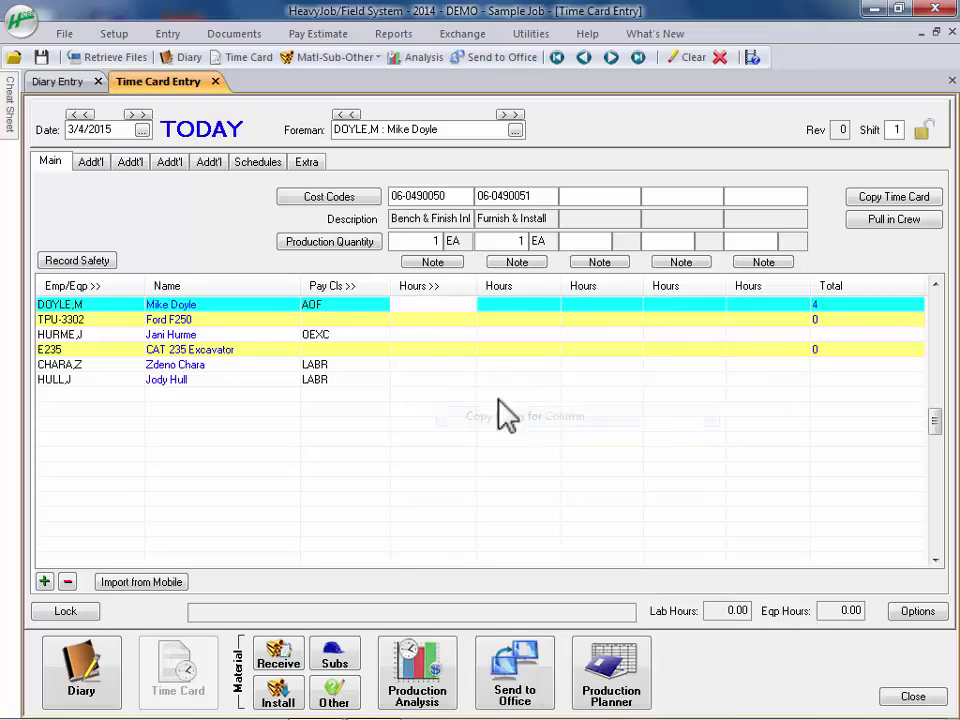
{"action": "left_click", "coordinate": [512, 304]}
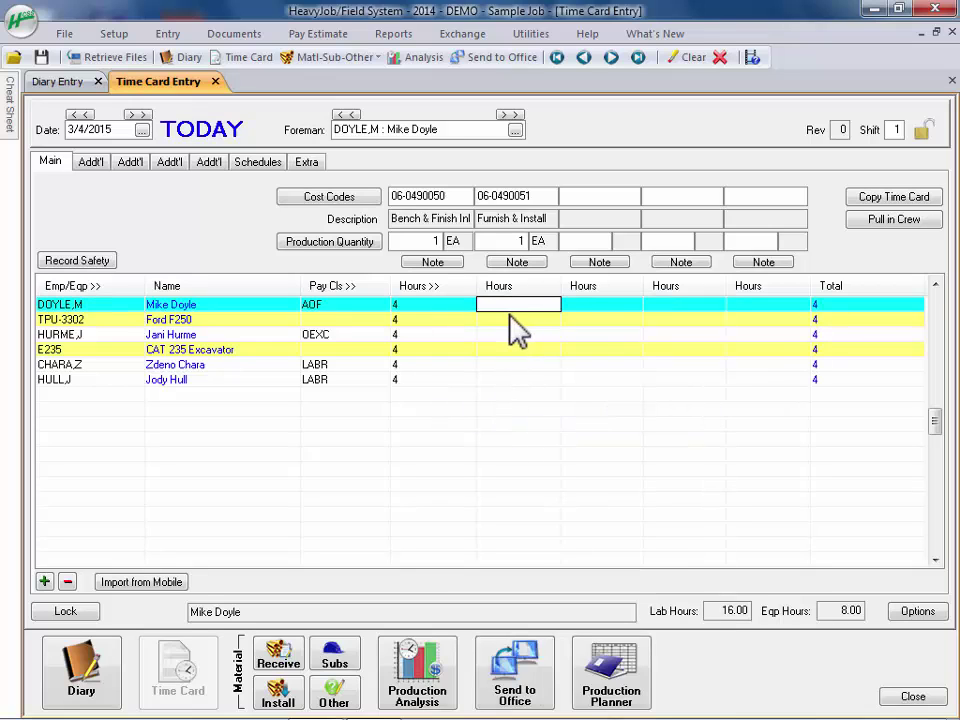
{"action": "type", "text": "4"}
{"action": "right_click", "coordinate": [510, 310]}
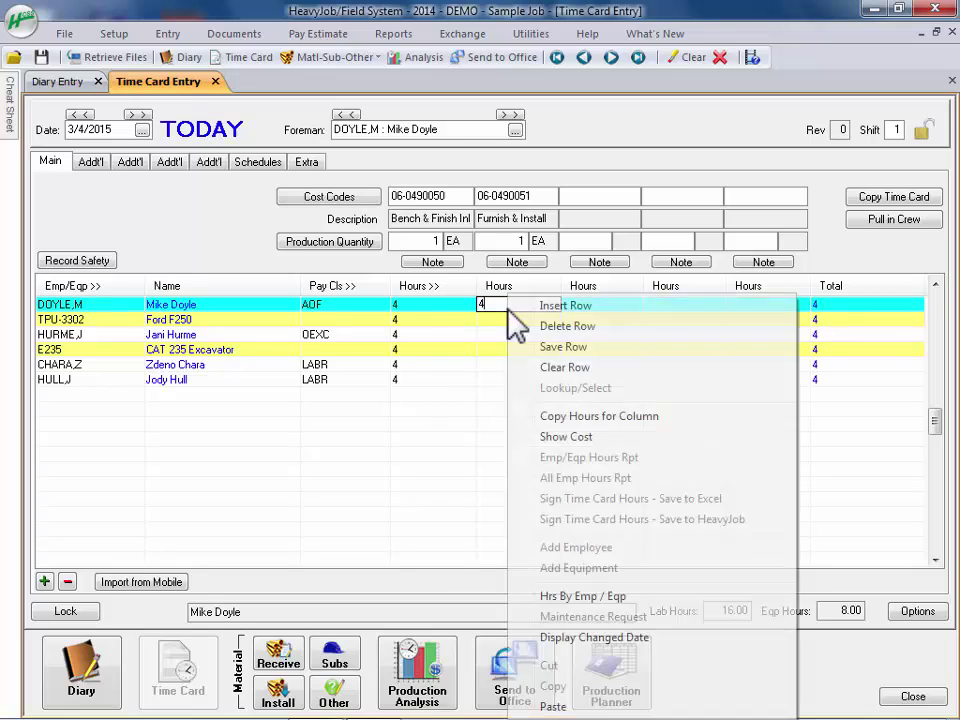
{"action": "left_click", "coordinate": [558, 414]}
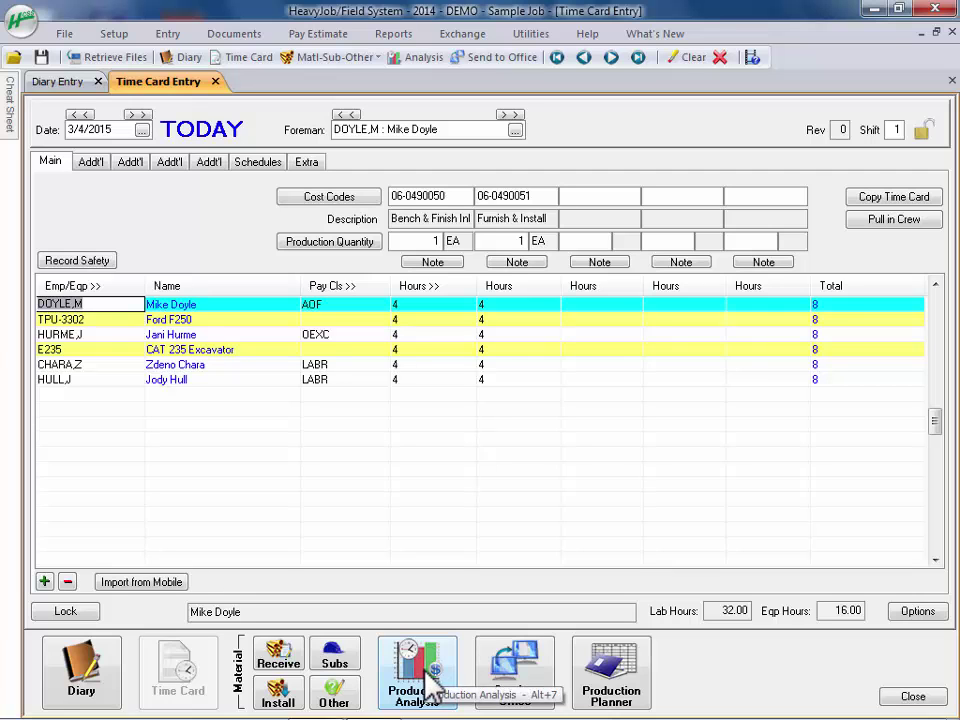
Open the production analysis for 3/4/2015 and examine the Total $ grid for today, the week, the month and to date
{"action": "left_click", "coordinate": [426, 672]}
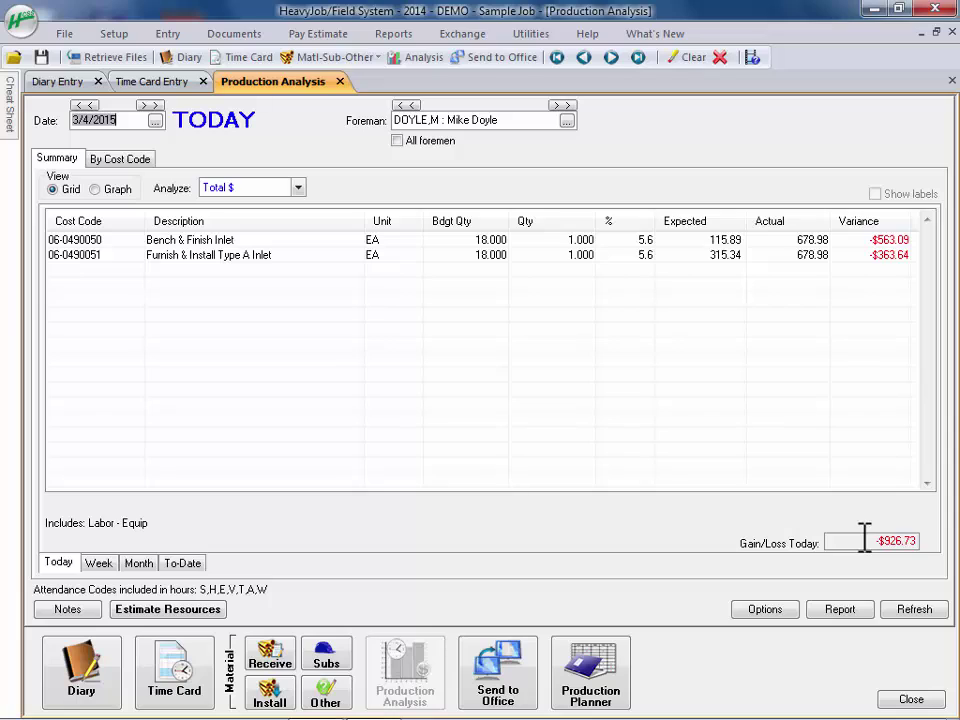
{"action": "left_click", "coordinate": [297, 188]}
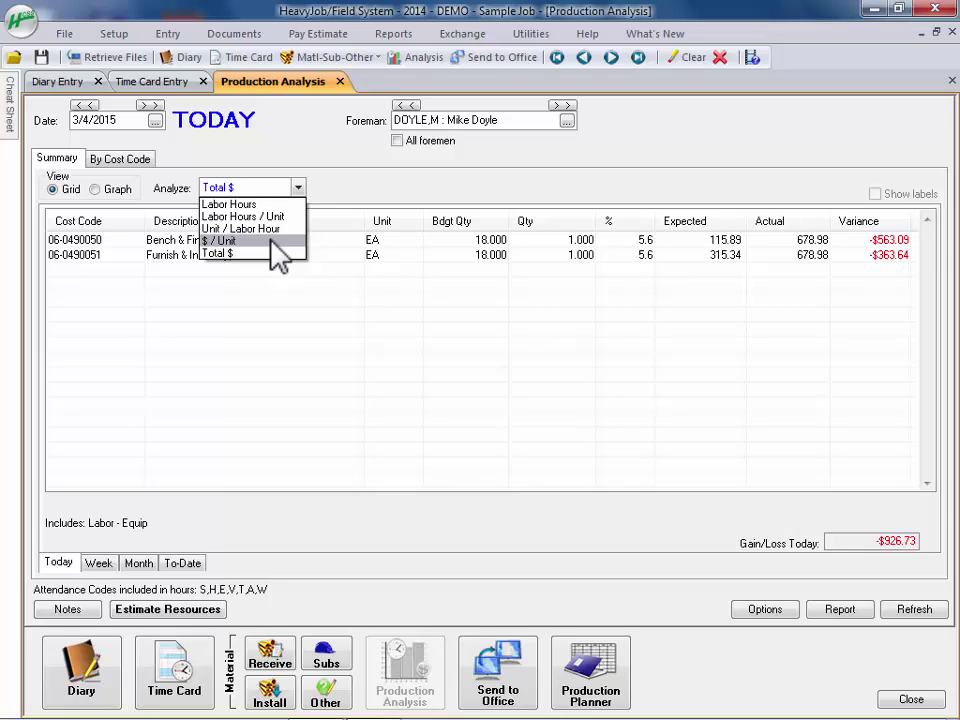
{"action": "left_click", "coordinate": [81, 563]}
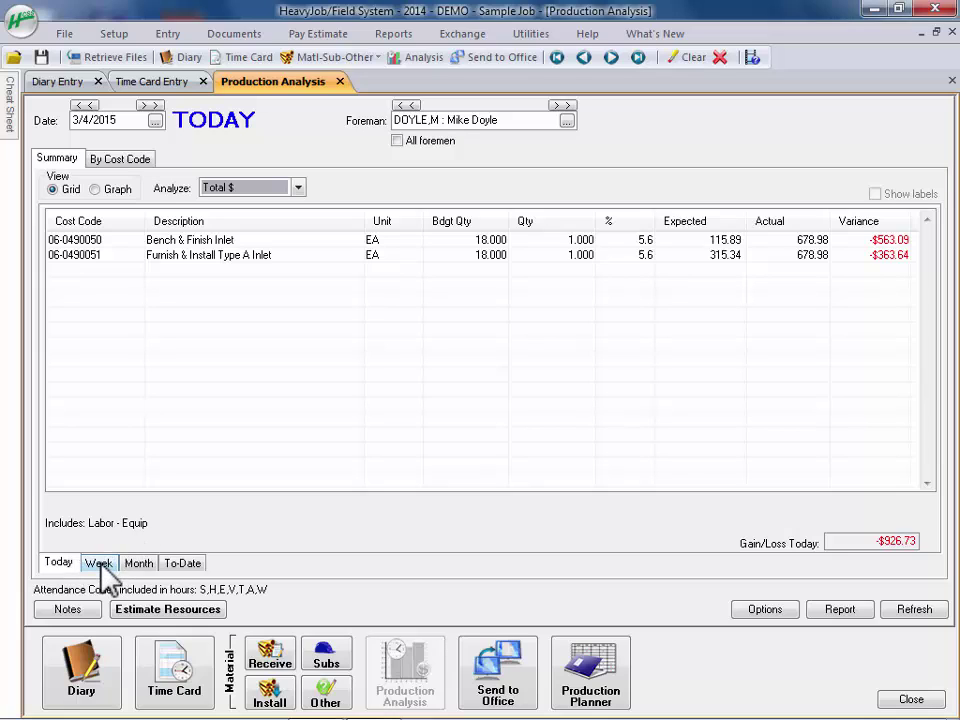
{"action": "left_click", "coordinate": [101, 563]}
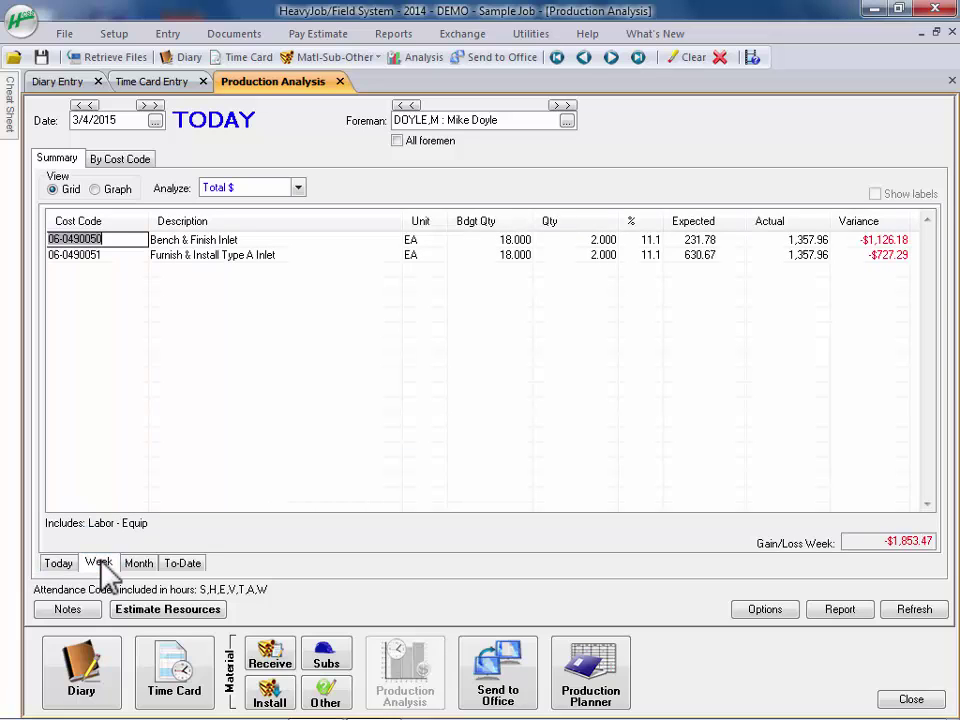
{"action": "left_click", "coordinate": [140, 564]}
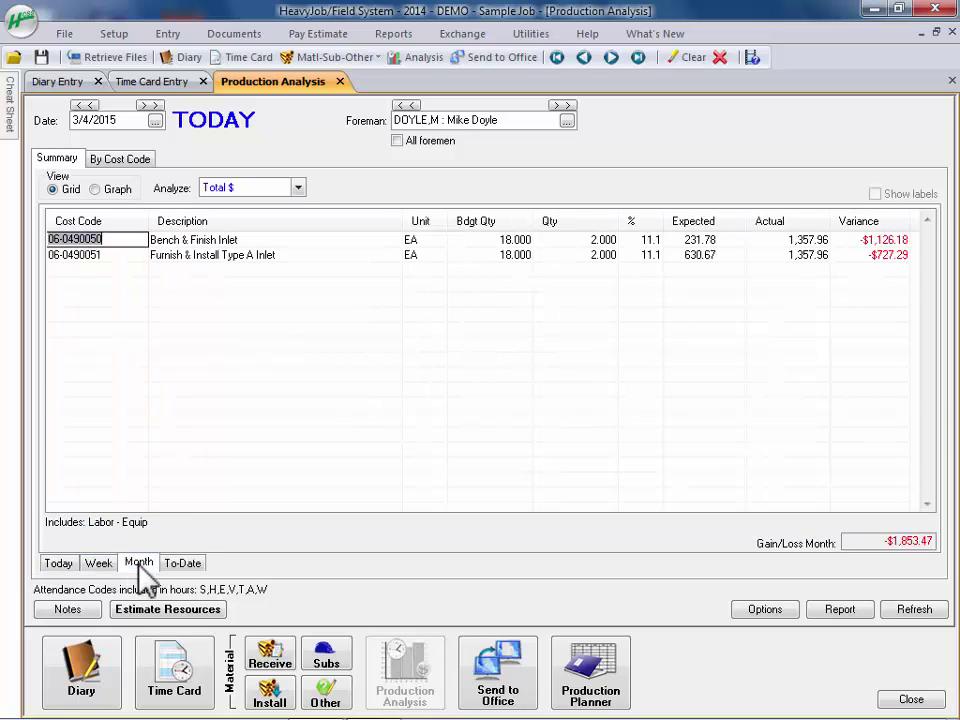
{"action": "left_click", "coordinate": [182, 564]}
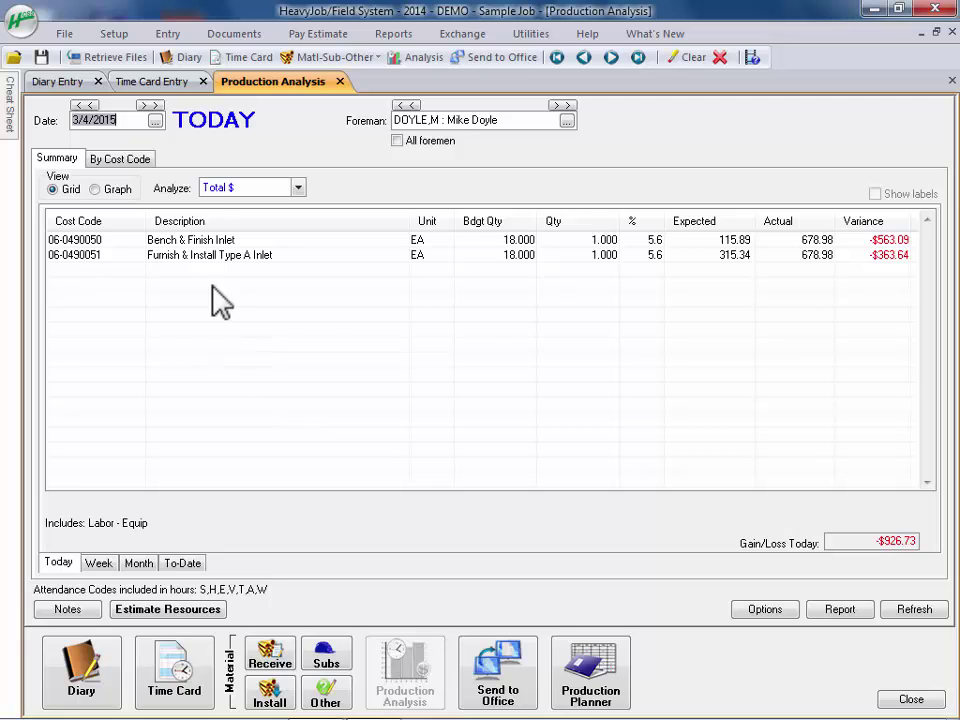
Examine the Total $ graphs for today, week, month and all to-date pages, and return to the grid view
{"action": "left_click", "coordinate": [94, 189]}
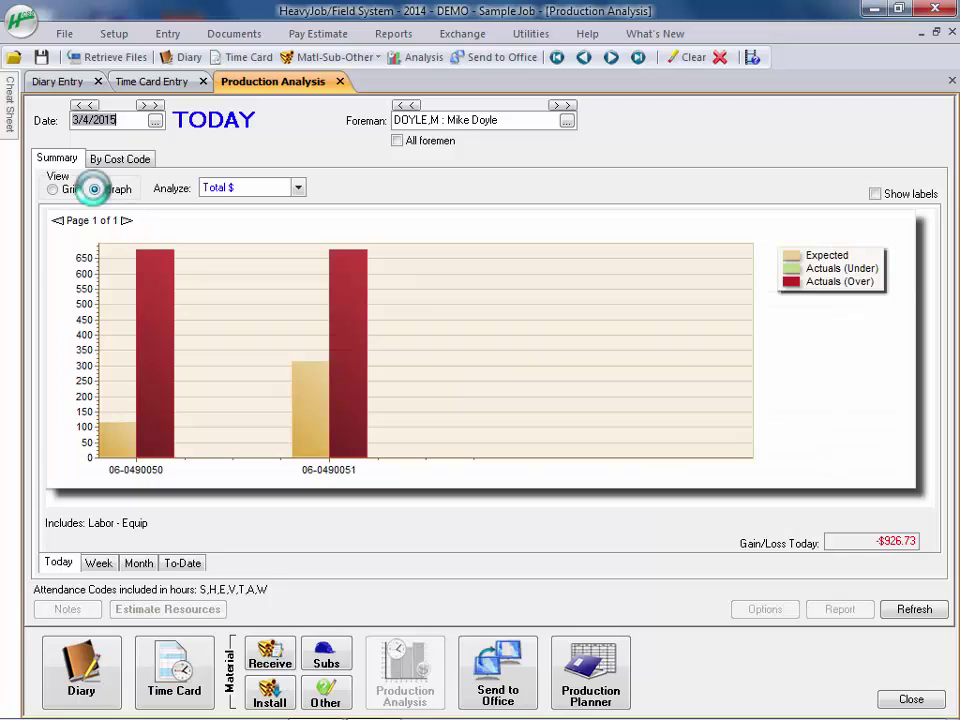
{"action": "left_click", "coordinate": [98, 563]}
{"action": "left_click", "coordinate": [139, 564]}
{"action": "left_click", "coordinate": [183, 565]}
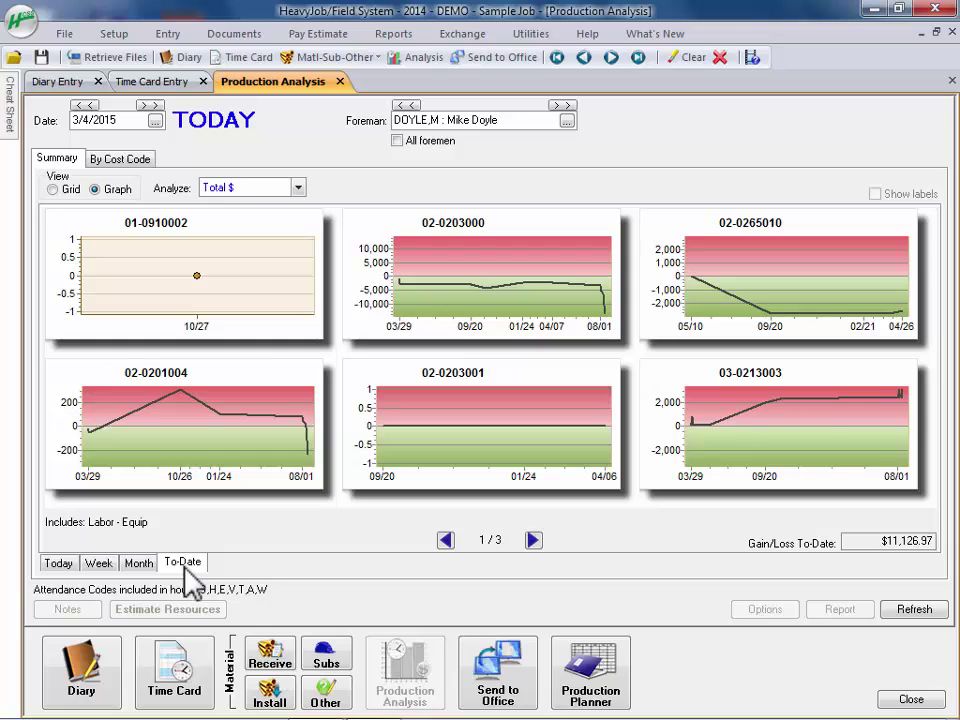
{"action": "left_click", "coordinate": [533, 540]}
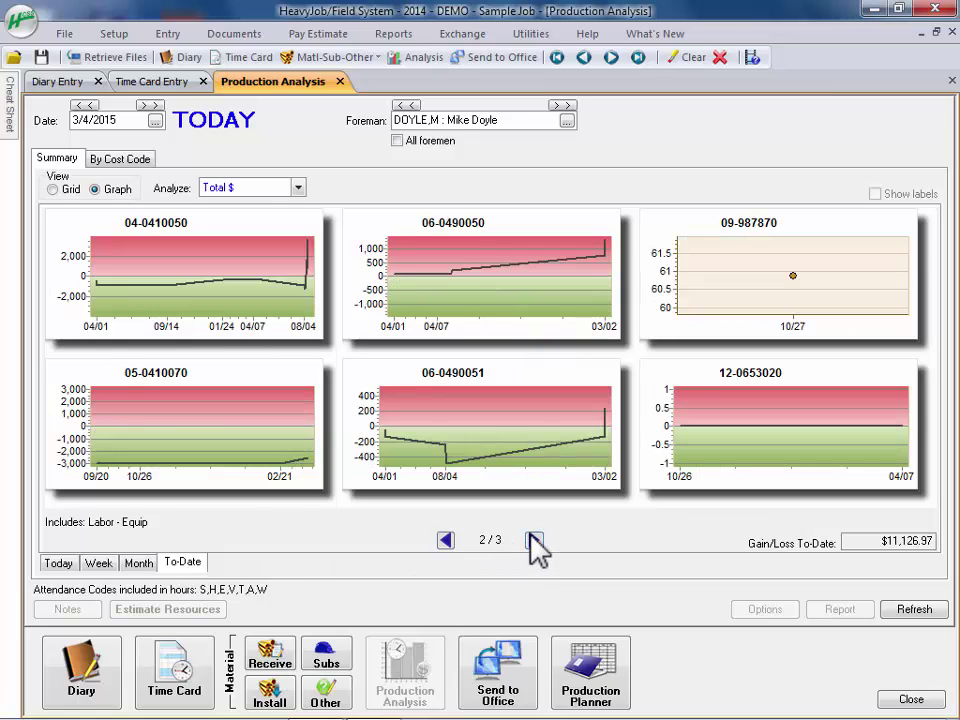
{"action": "left_click", "coordinate": [533, 540]}
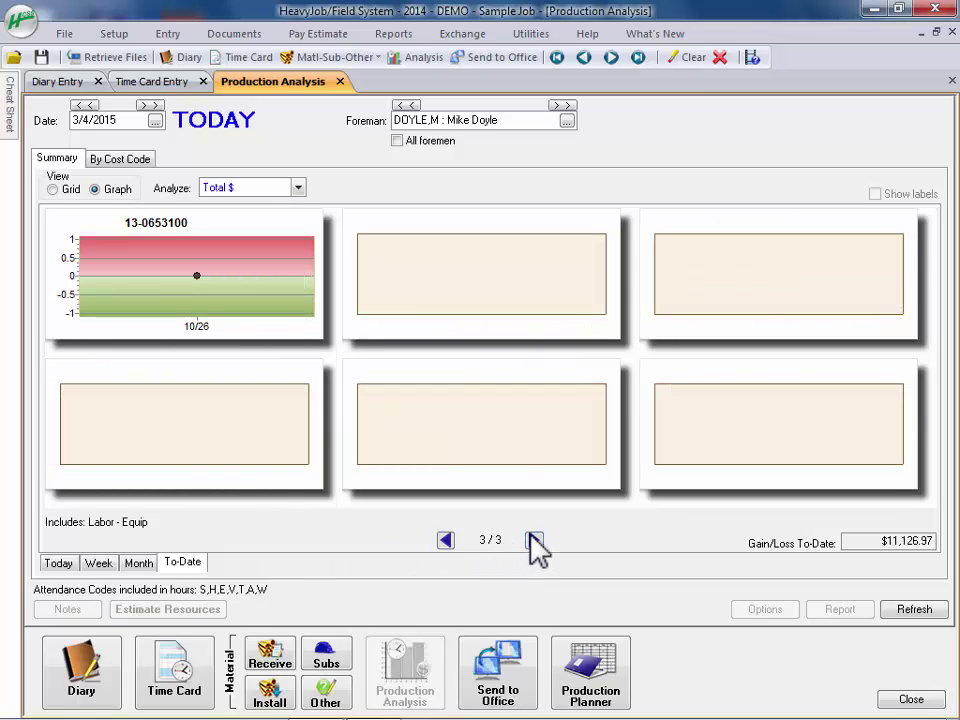
{"action": "left_click", "coordinate": [533, 540]}
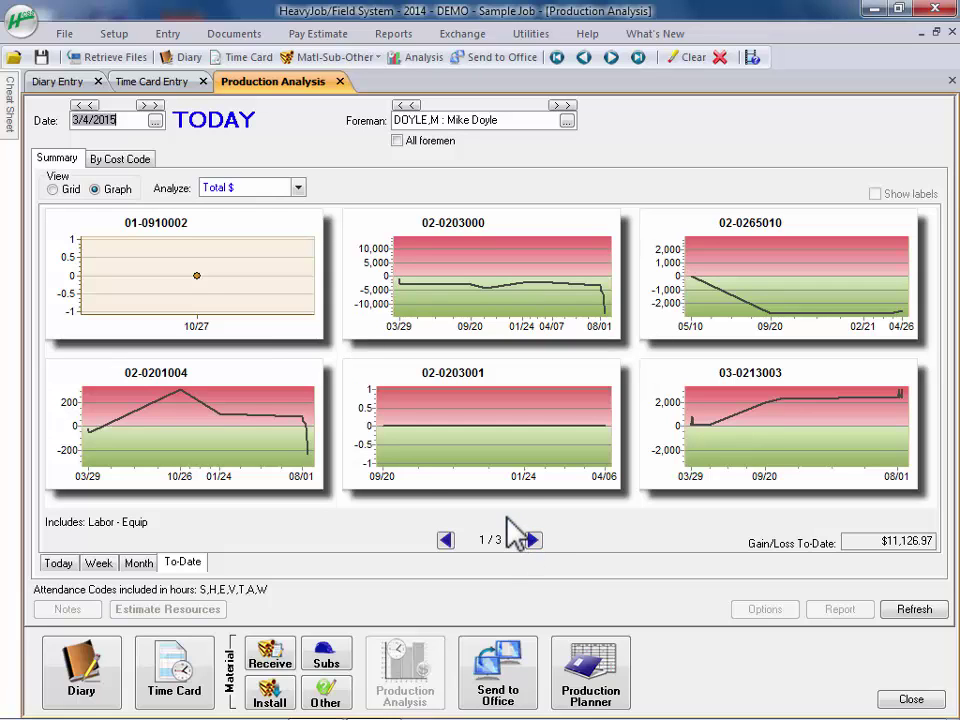
{"action": "left_click", "coordinate": [52, 189]}
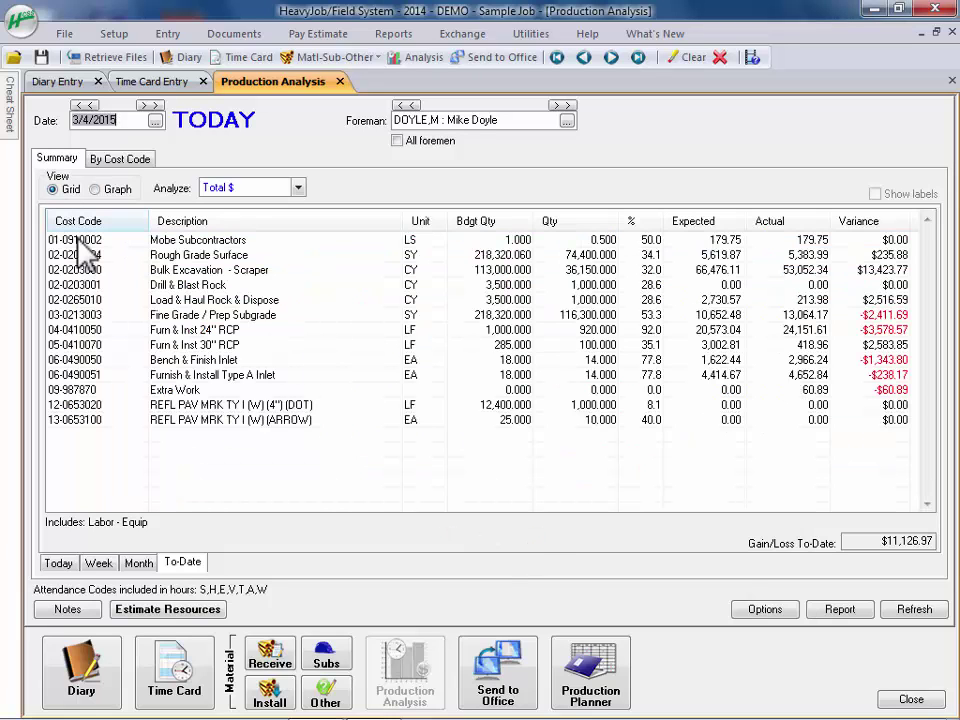